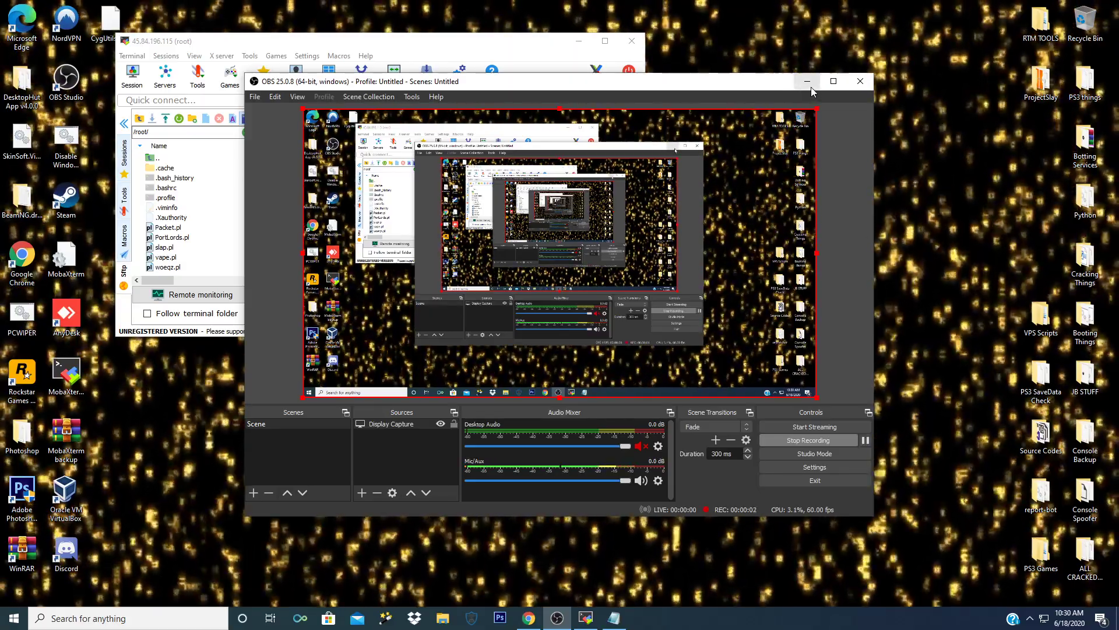
Step: Minimize OBS Studio so the MobaXterm SSH session to the Ubuntu server shows
left_click(808, 81)
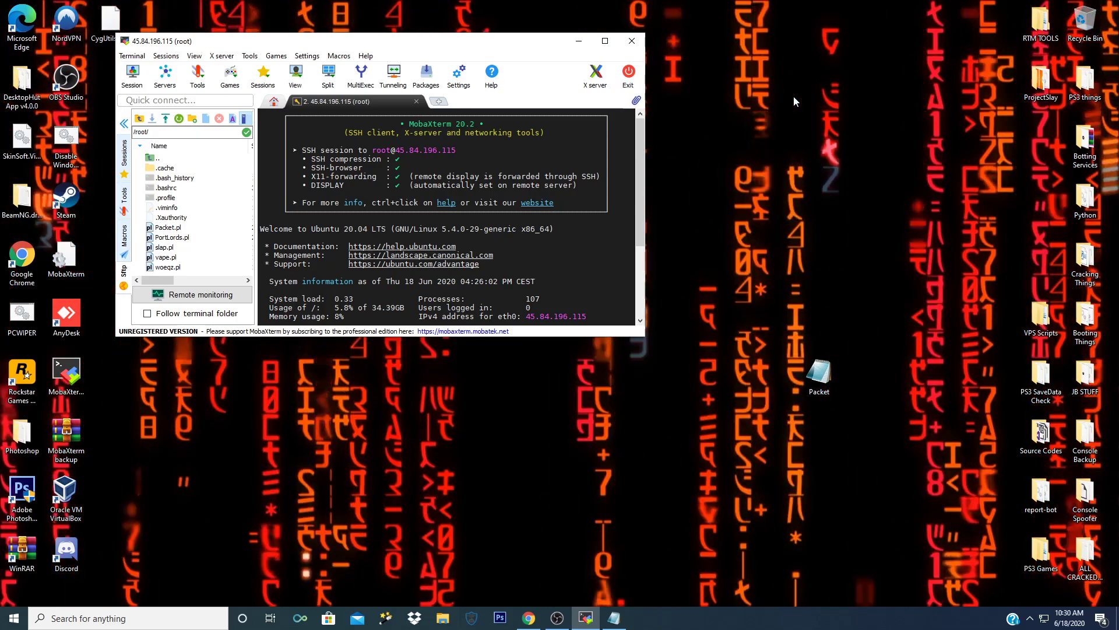
Step: Bring up Chrome's VPS High Performance page and highlight the 2GB and 1GB Germany plan specs
left_click(530, 618)
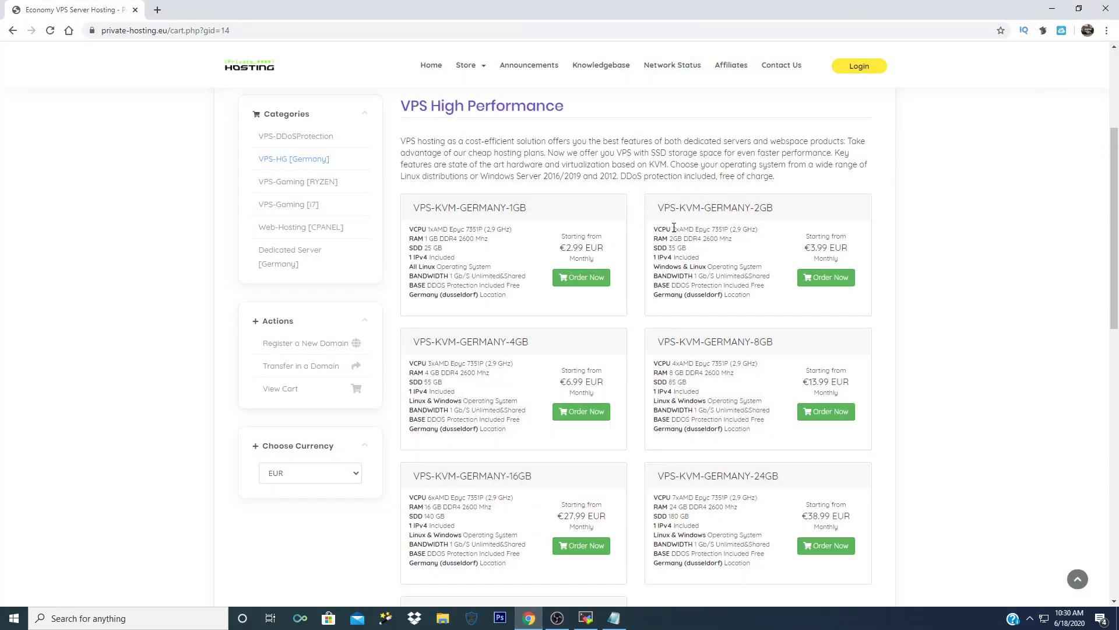
left_click_drag(735, 239, 761, 277)
left_click(841, 228)
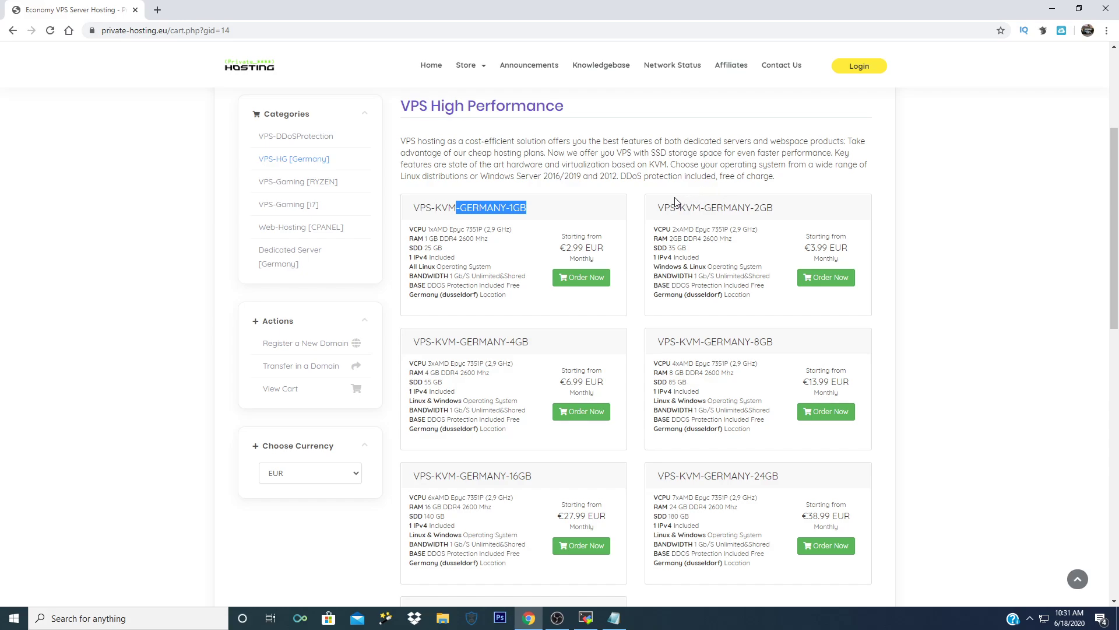
left_click_drag(684, 207, 796, 223)
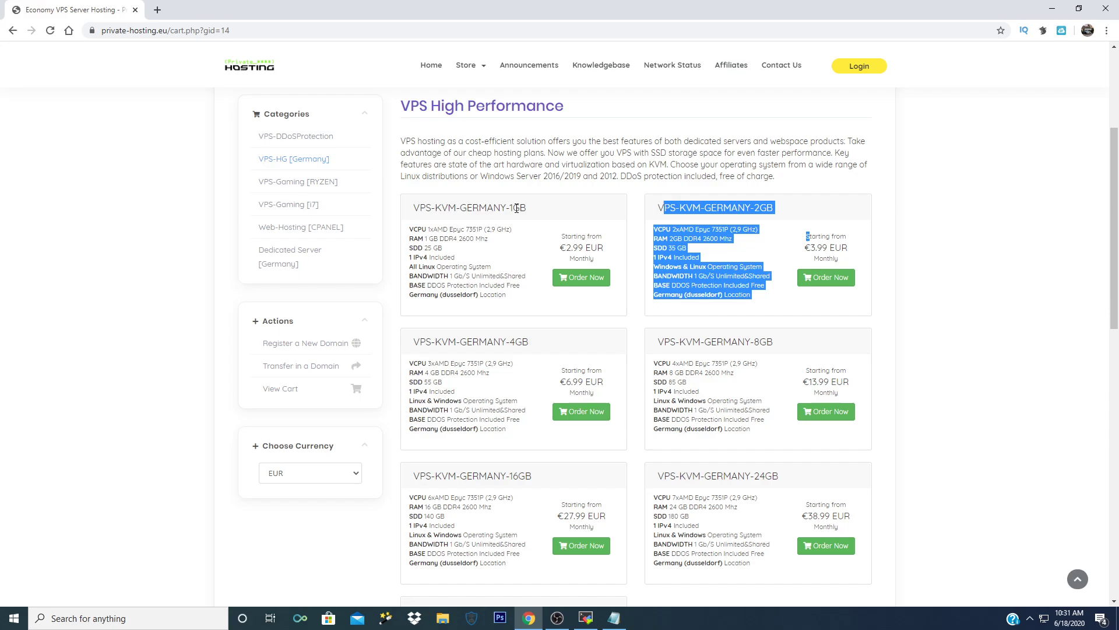
left_click_drag(515, 207, 586, 203)
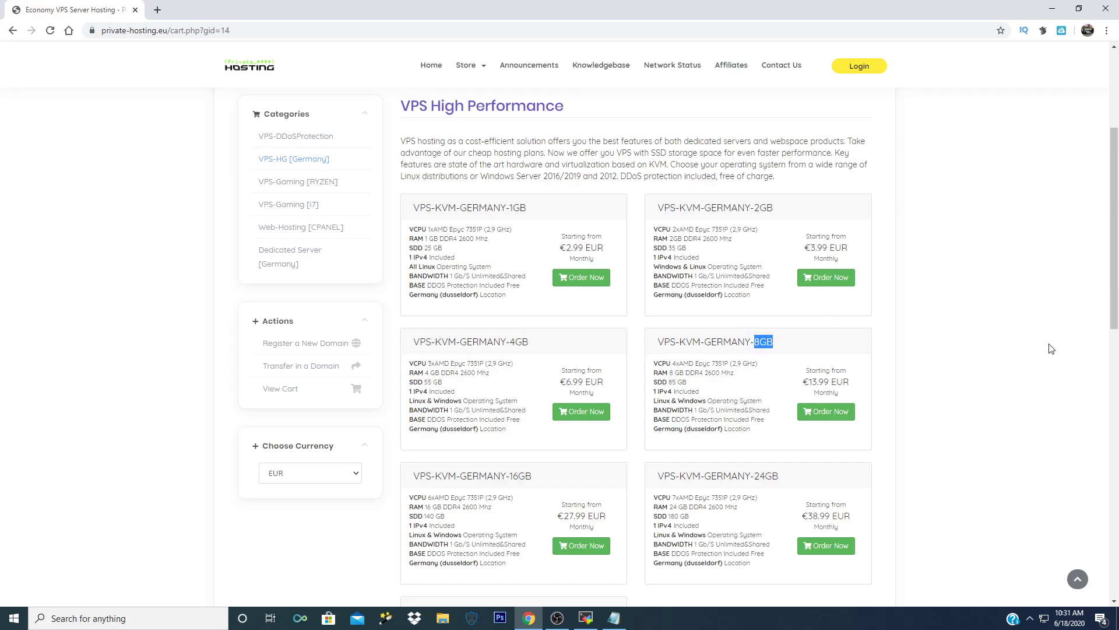
scroll(863, 437, "down", 5)
scroll(552, 150, "down", 3)
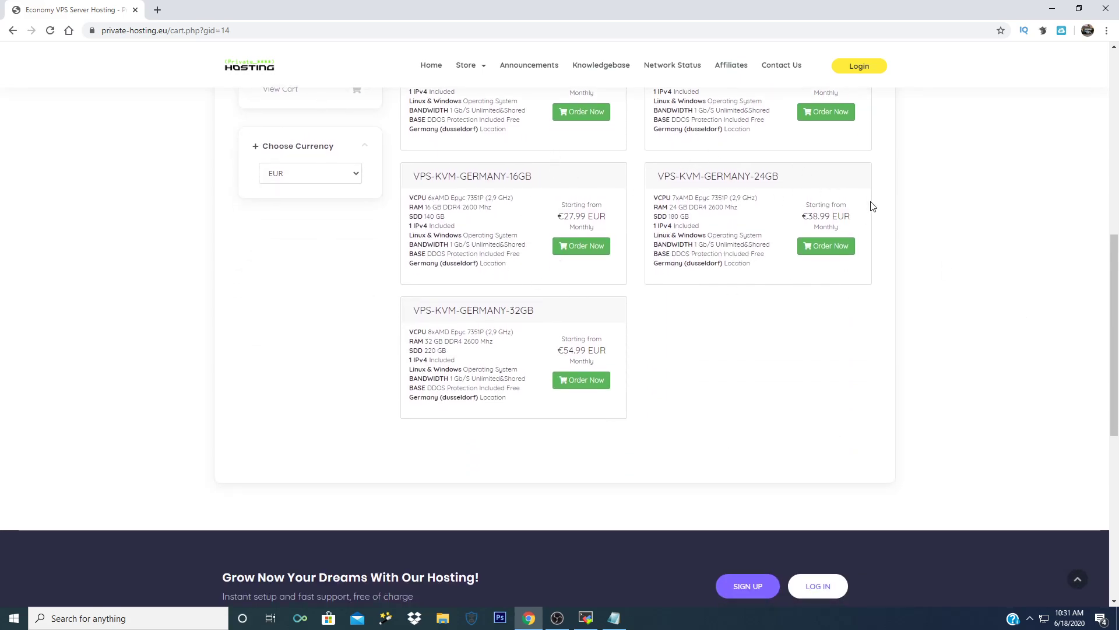
scroll(870, 206, "up", 8)
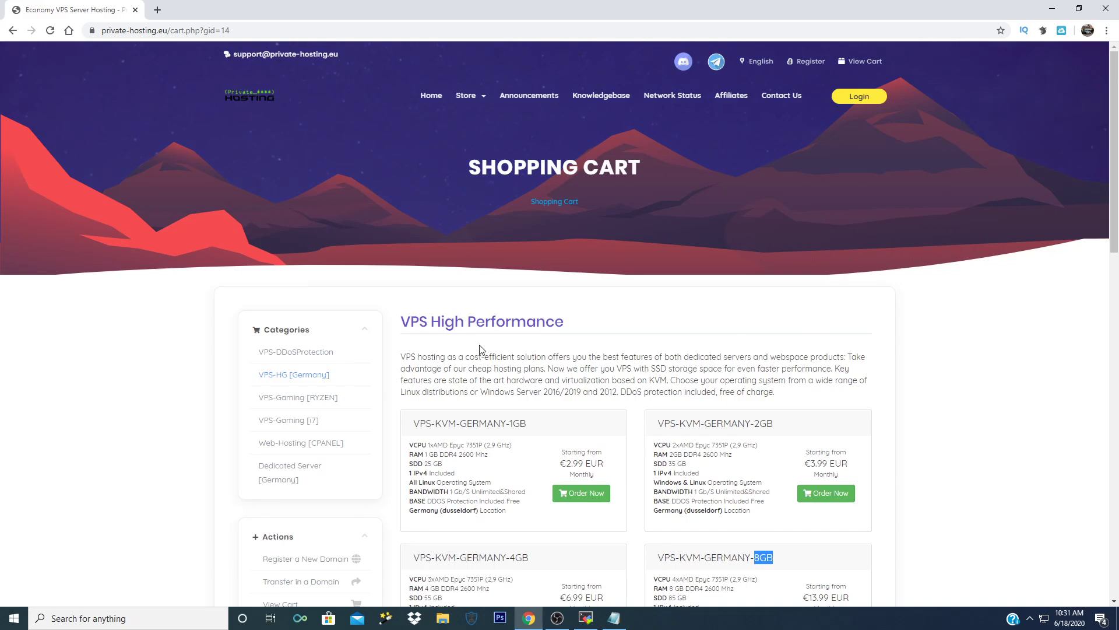
scroll(776, 370, "down", 3)
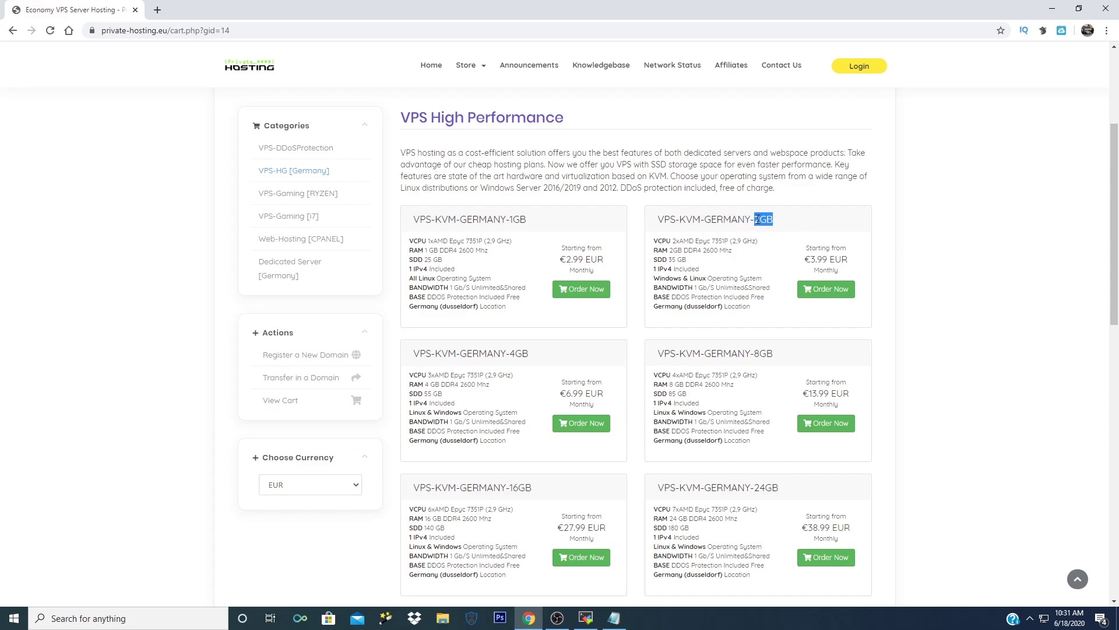
mouse_move(585, 618)
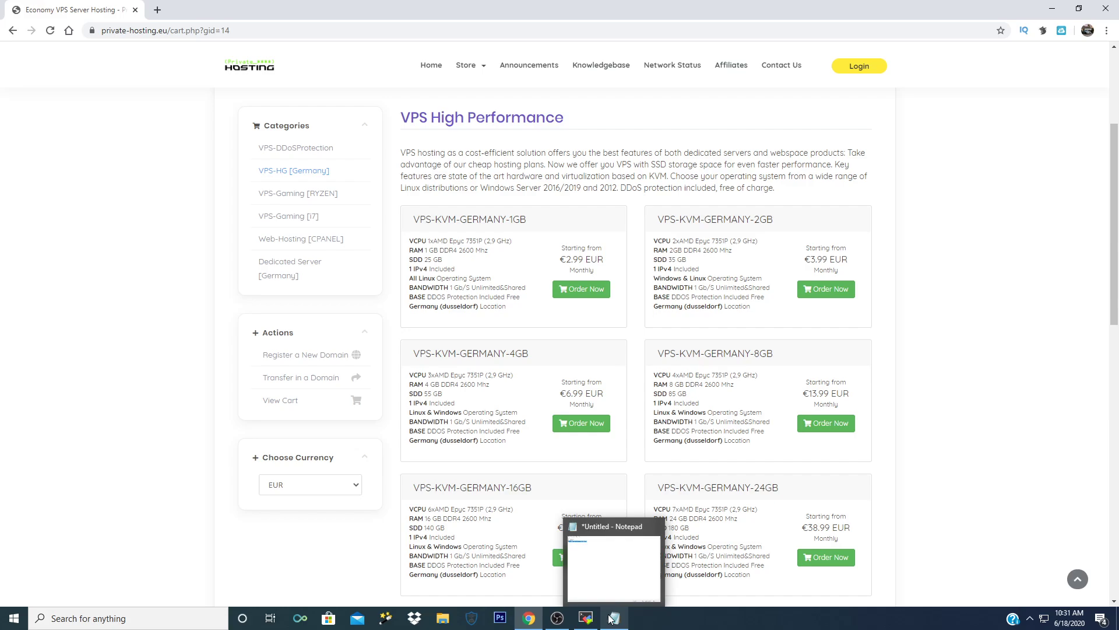
Step: Minimize Chrome and MobaXterm, and move the MobaXterm desktop shortcut to the middle and back
left_click(1053, 9)
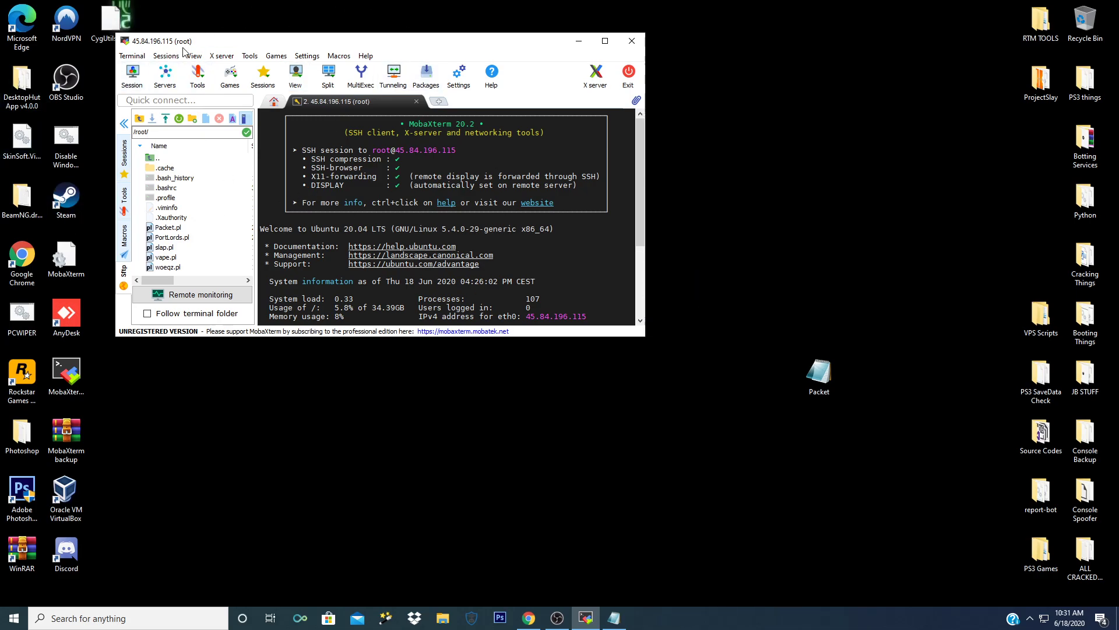
left_click(578, 41)
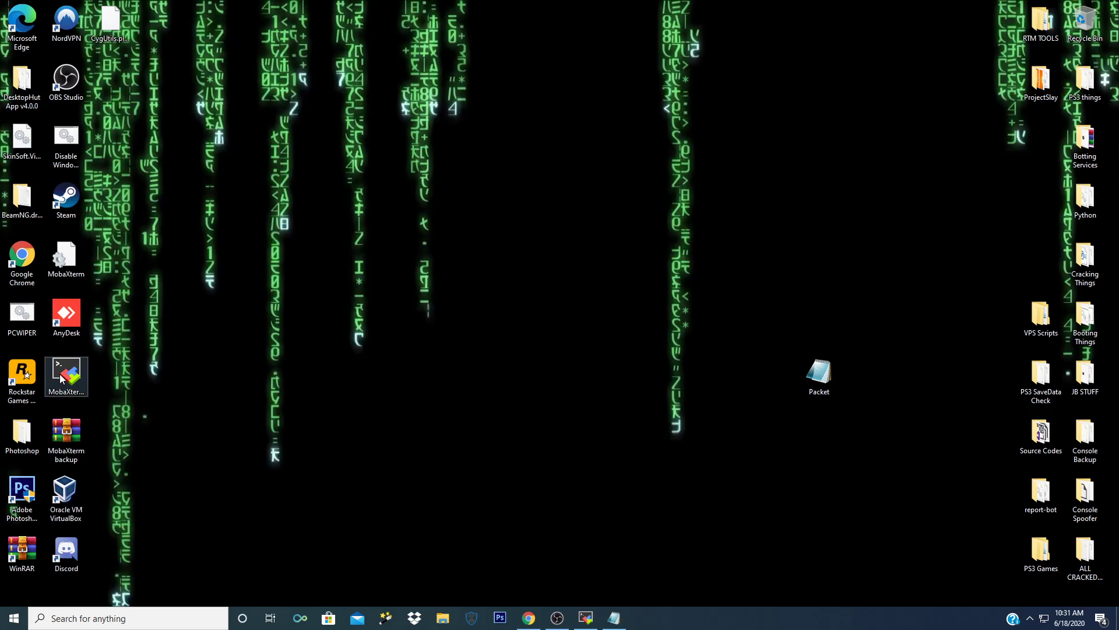
mouse_move(66, 376)
left_mouse_down()
mouse_move(598, 144)
mouse_move(524, 161)
mouse_move(600, 133)
left_mouse_up()
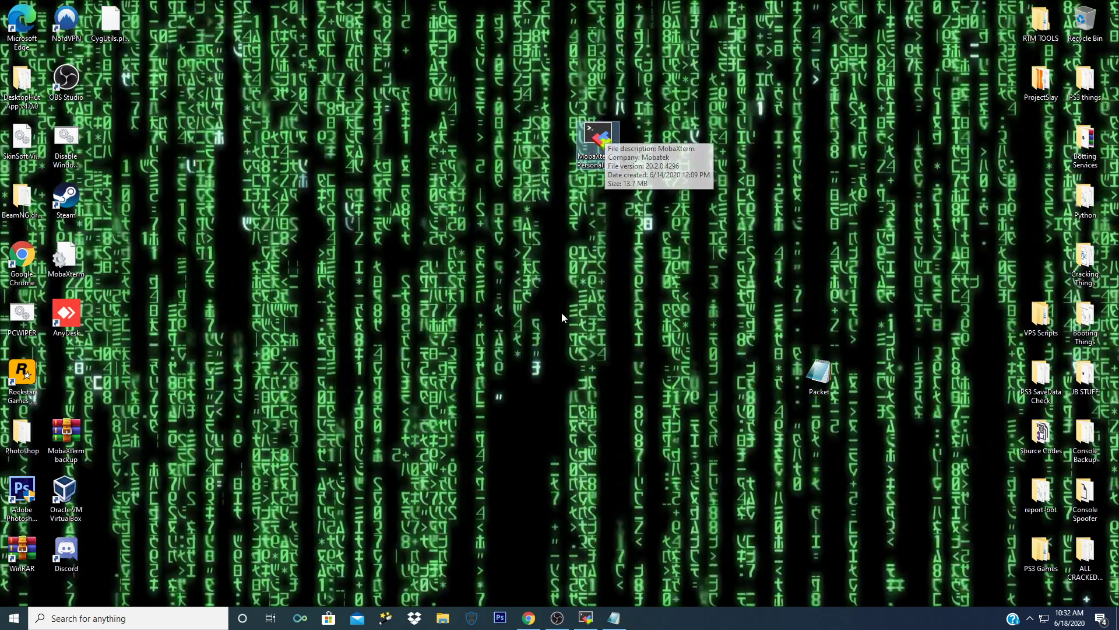
left_click_drag(597, 140, 154, 372)
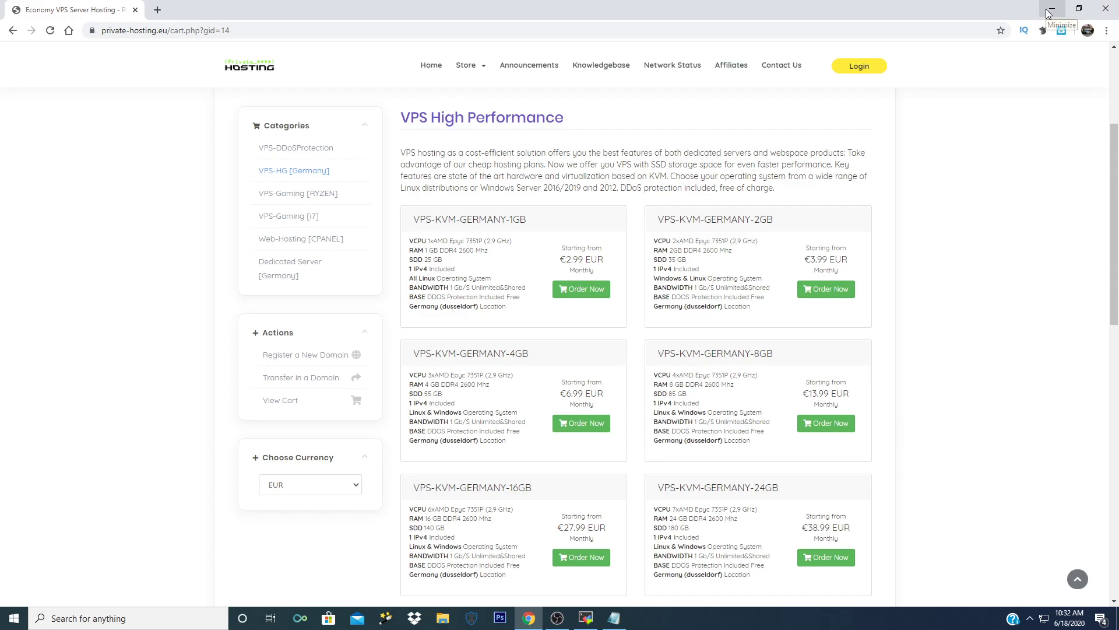
mouse_move(585, 617)
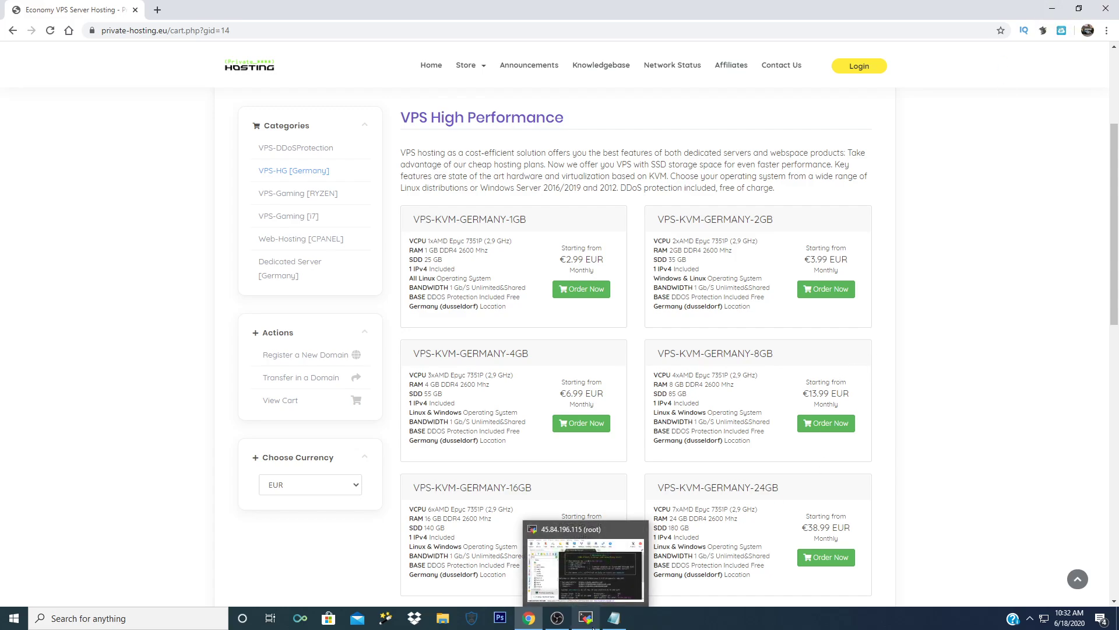
Step: Fill in a new SSH session with remote host 1.1.1.1, username root, port 22
left_click(1051, 8)
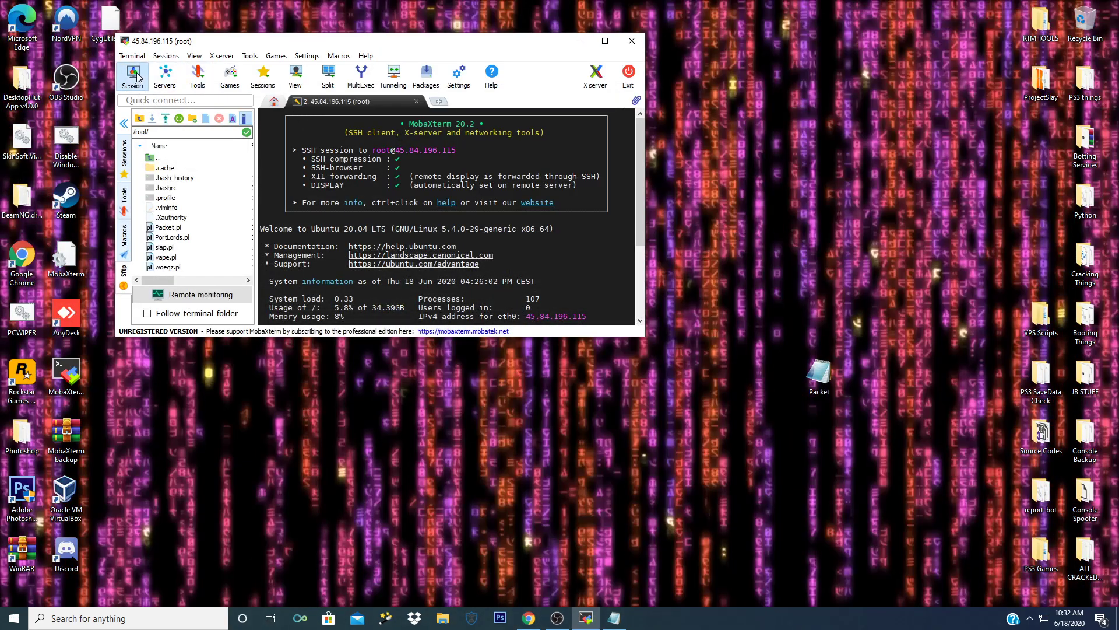
left_click(131, 76)
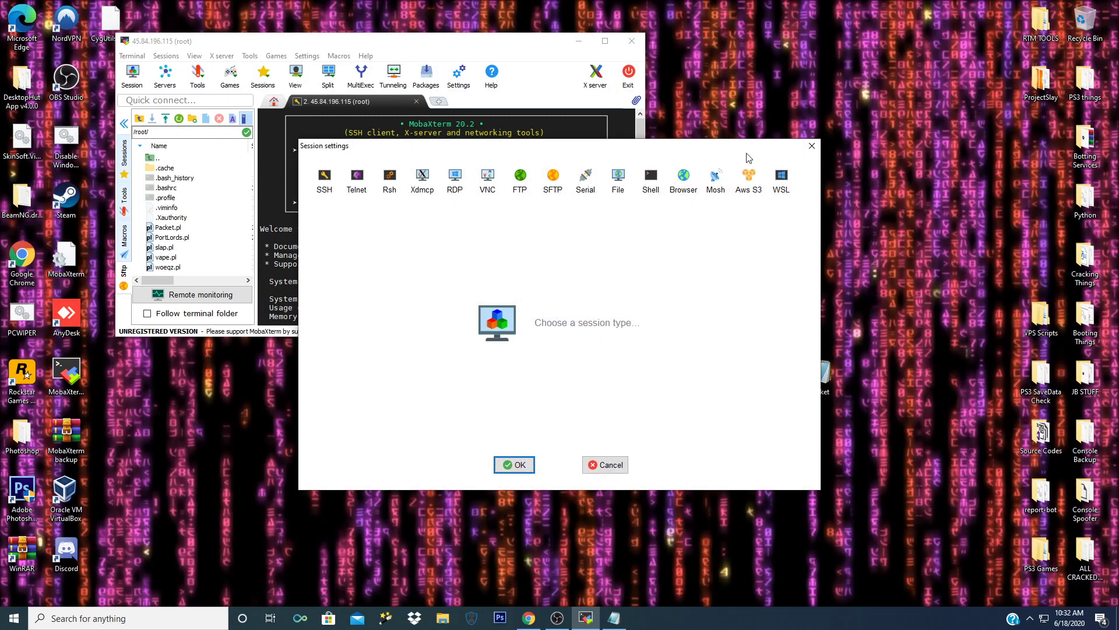
left_click(325, 181)
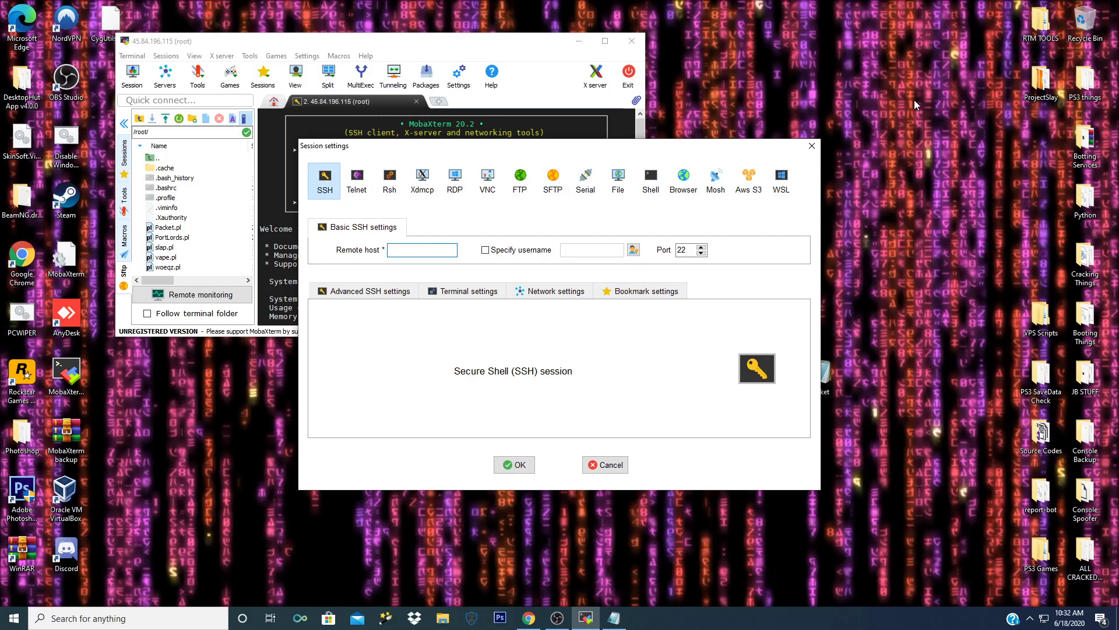
type("1.1.1.1")
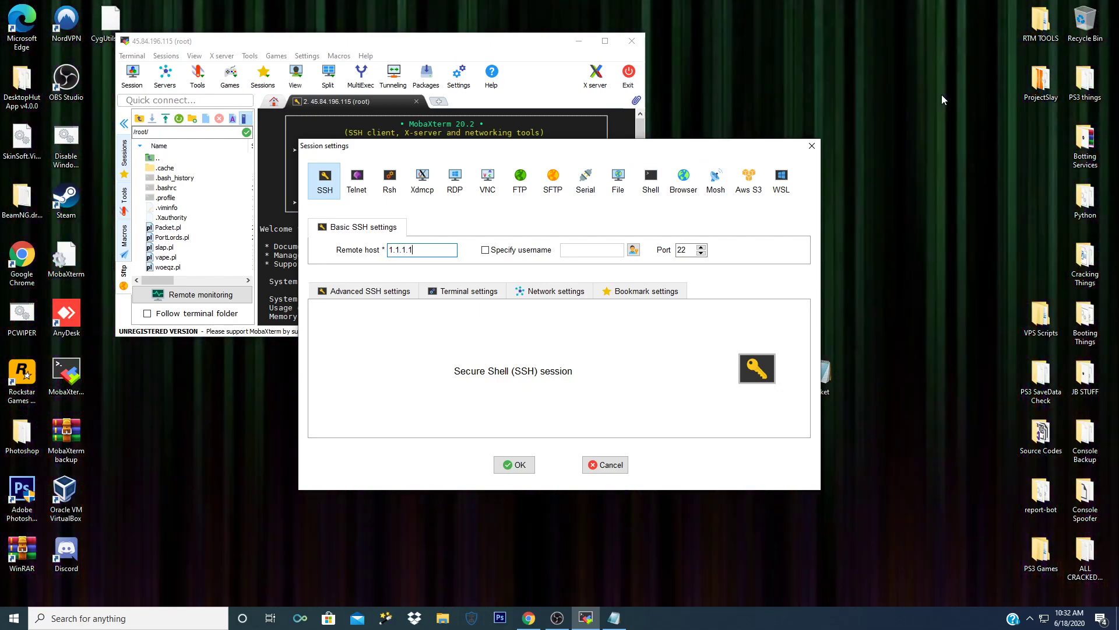
left_click(486, 249)
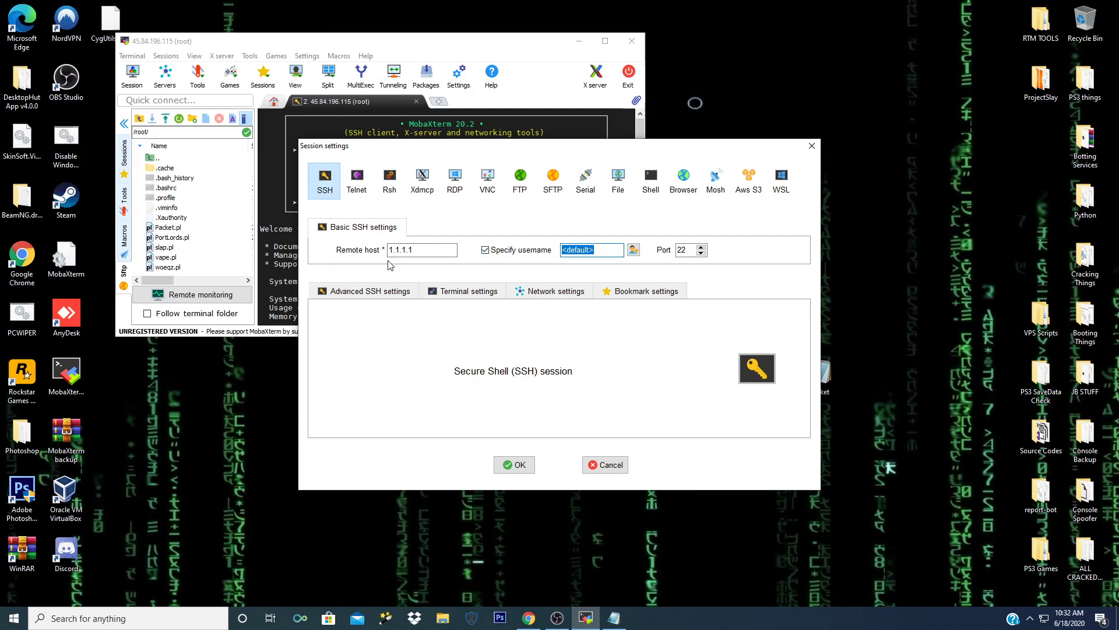
double_click(425, 249)
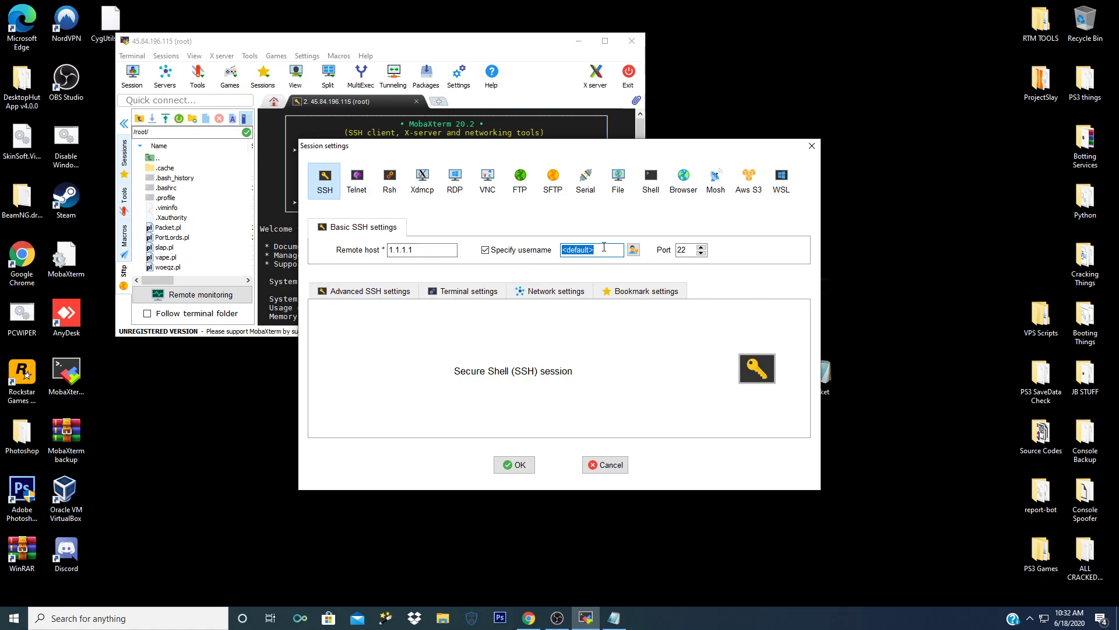
key("BackSpace")
type("r")
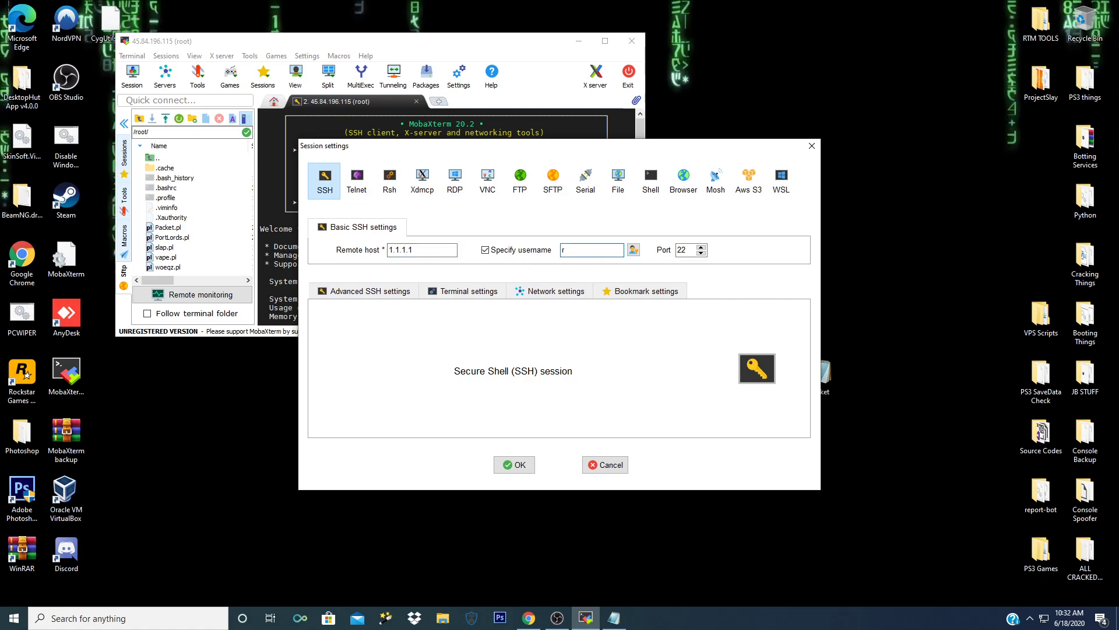
type("oot")
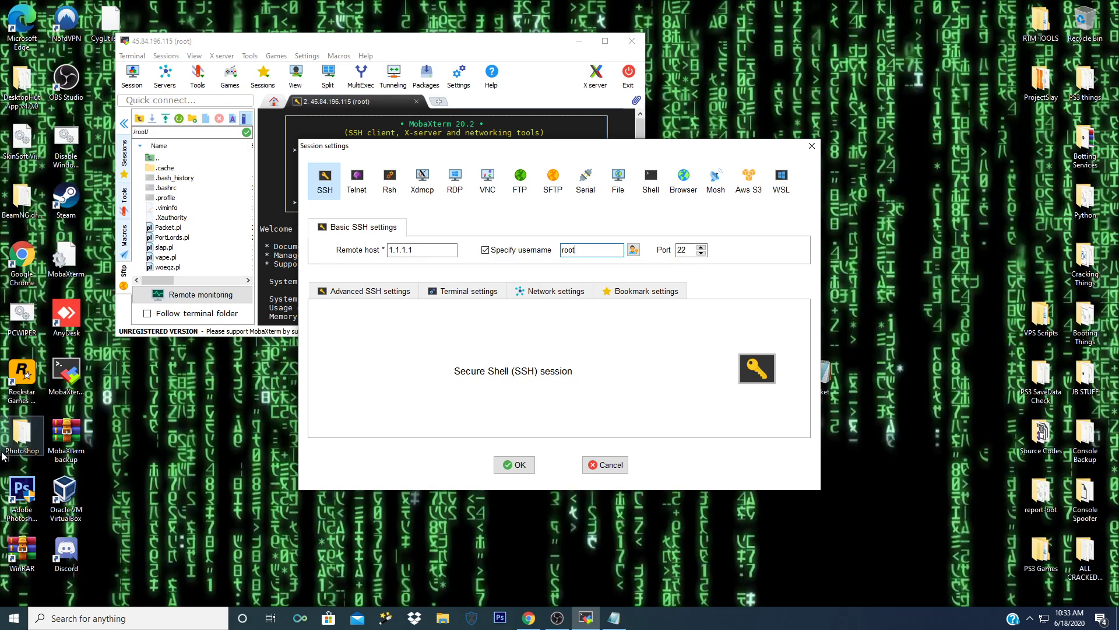
double_click(688, 252)
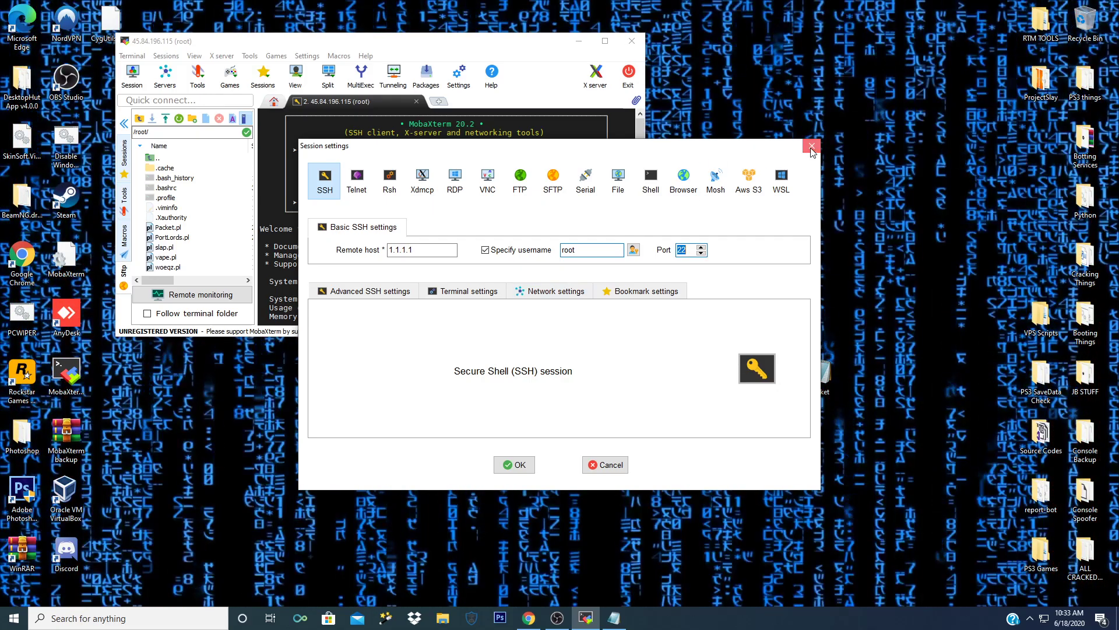
Step: Close the session settings unconnected and move the Packet icon beside the MobaXterm window
left_click(812, 147)
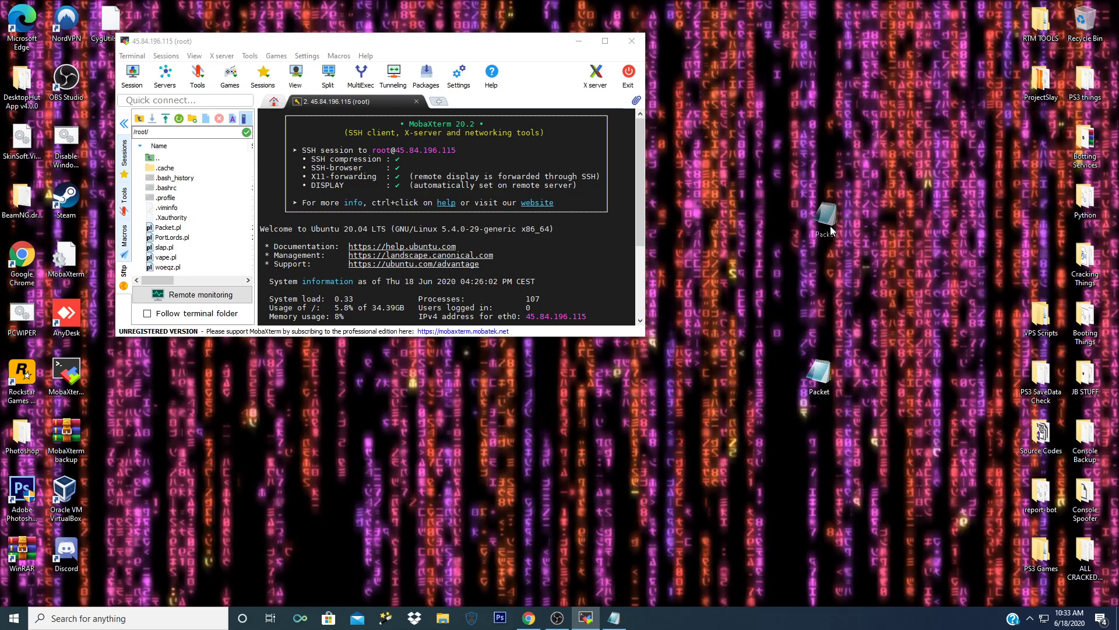
left_click_drag(823, 384, 823, 211)
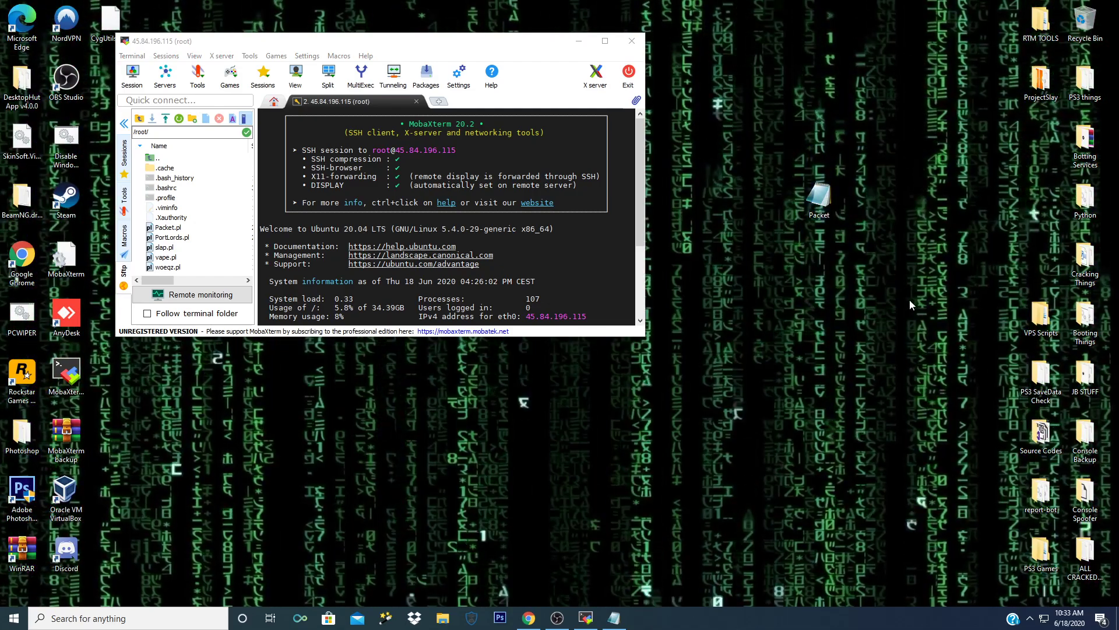
left_click(910, 301)
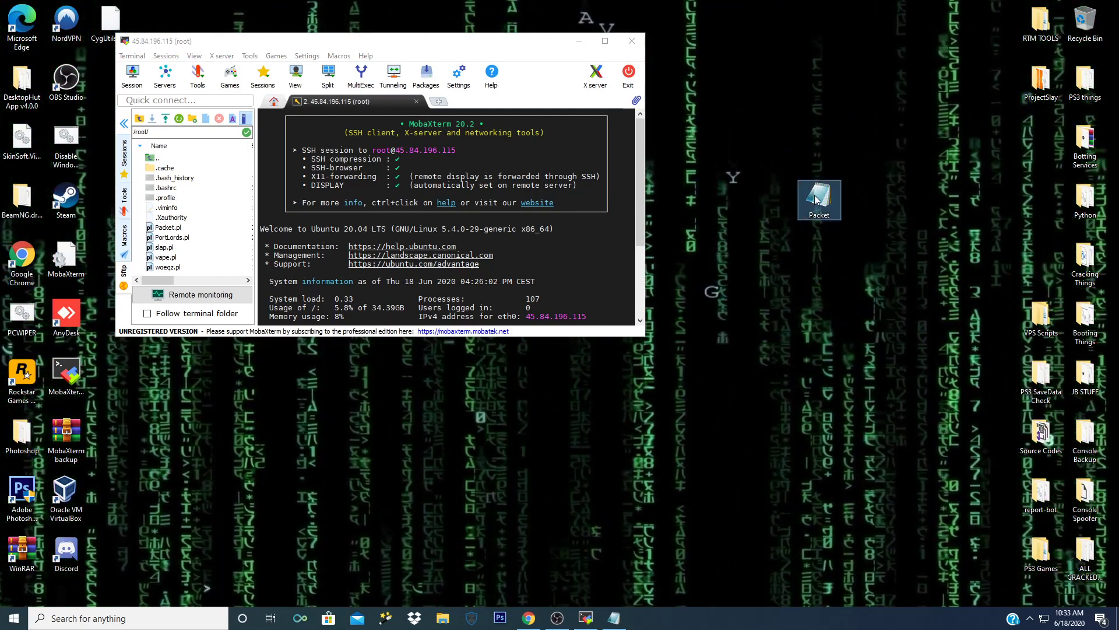
left_click_drag(817, 200, 859, 378)
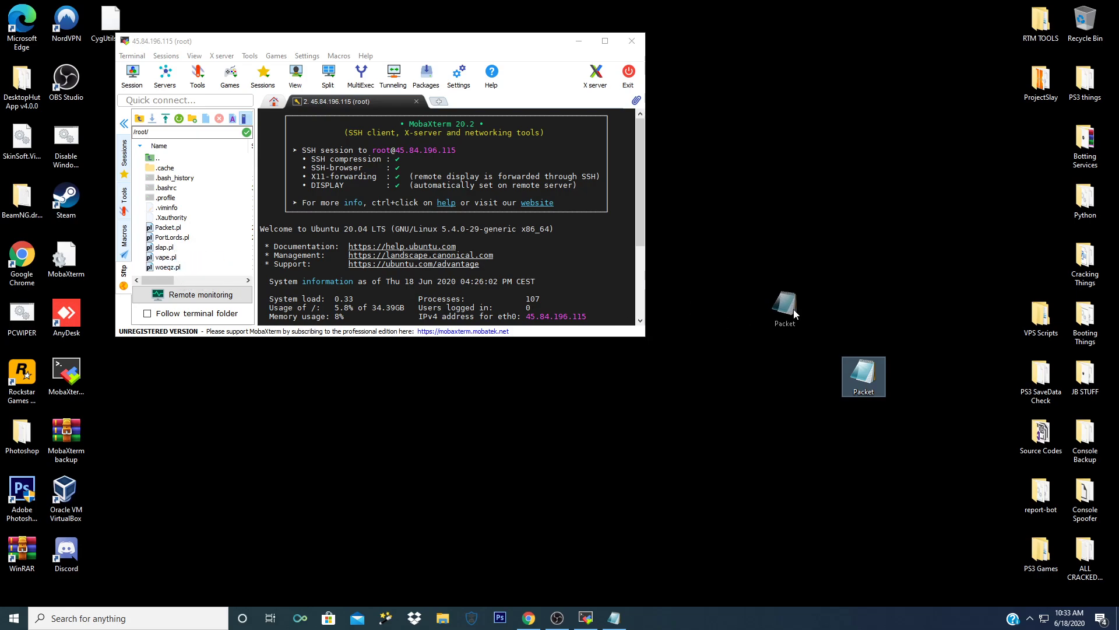
left_click_drag(173, 208, 882, 275)
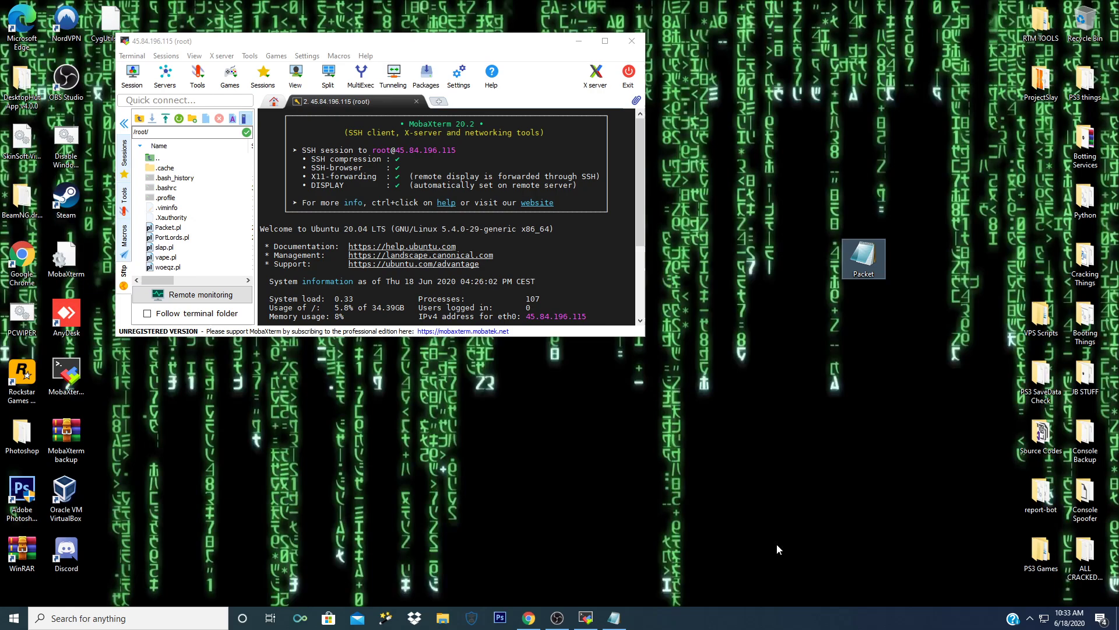
Step: Bring up the Notepad command notes and capitalise packet.pl to Packet.pl on line 3
left_click(616, 618)
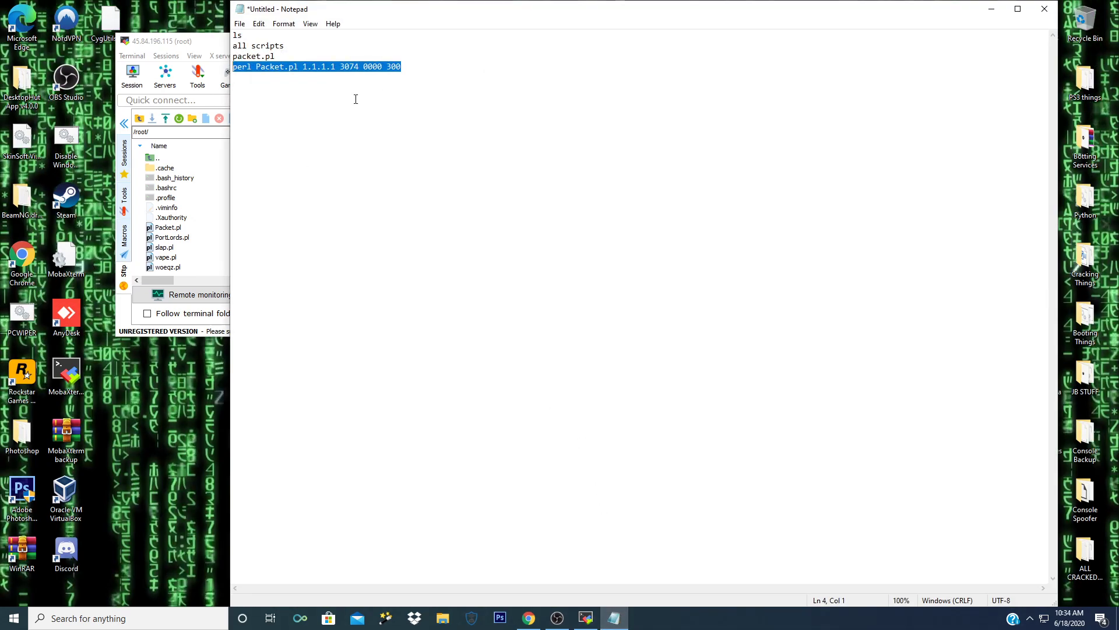
double_click(239, 35)
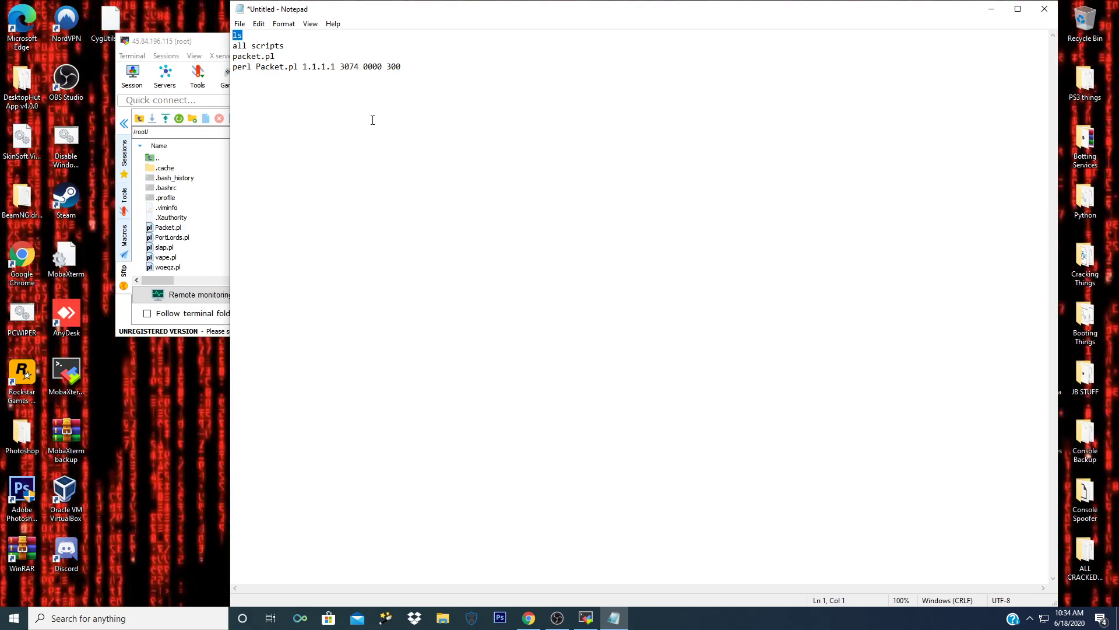
left_click(295, 66)
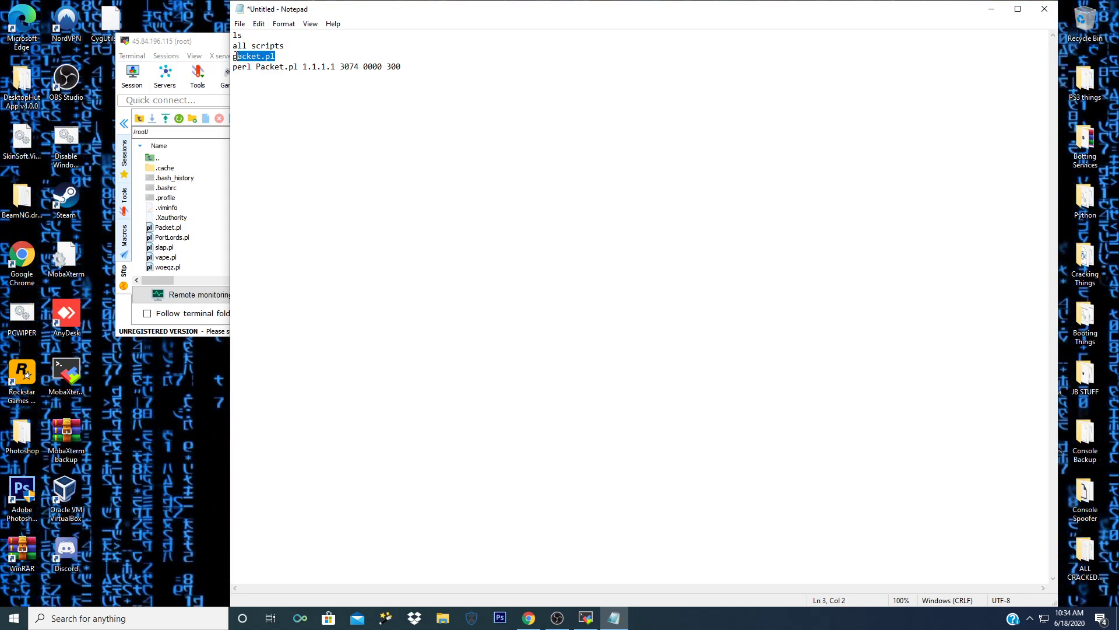
key("Right")
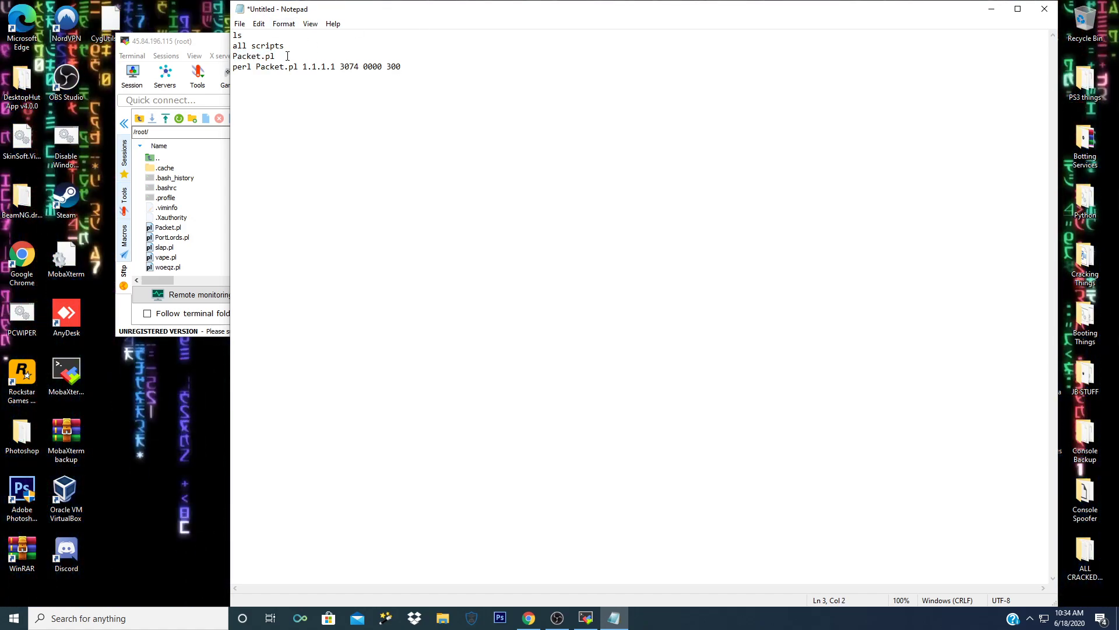
key("shift+End")
key("shift+Up")
key("shift+Up")
Step: Select the 'all scripts' line and then the Packet.pl script name
left_click(241, 35)
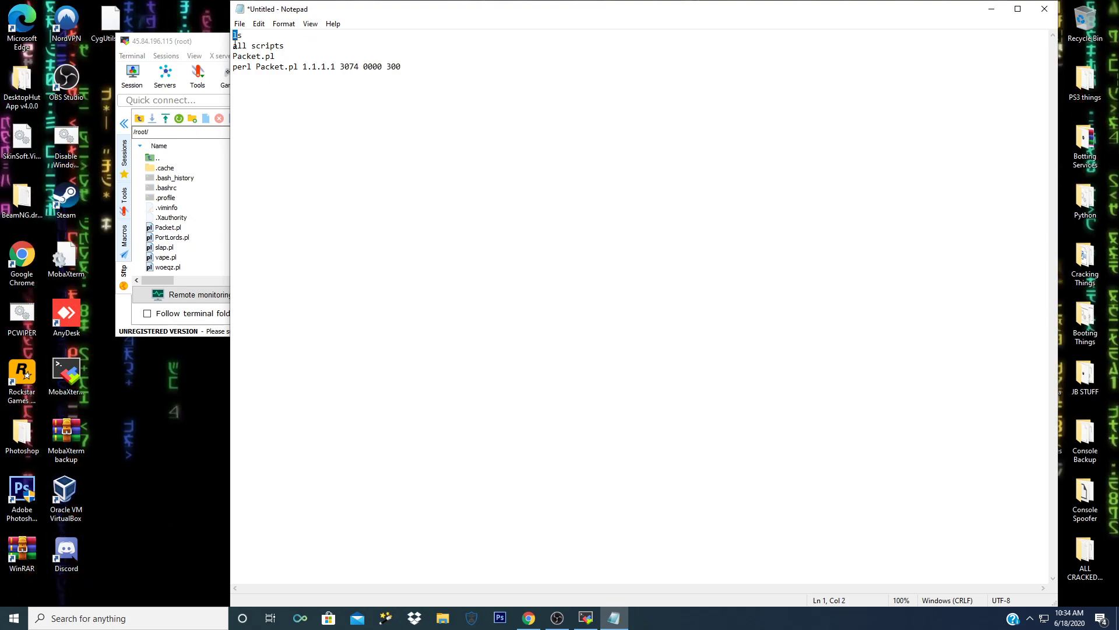
left_click_drag(233, 47, 289, 46)
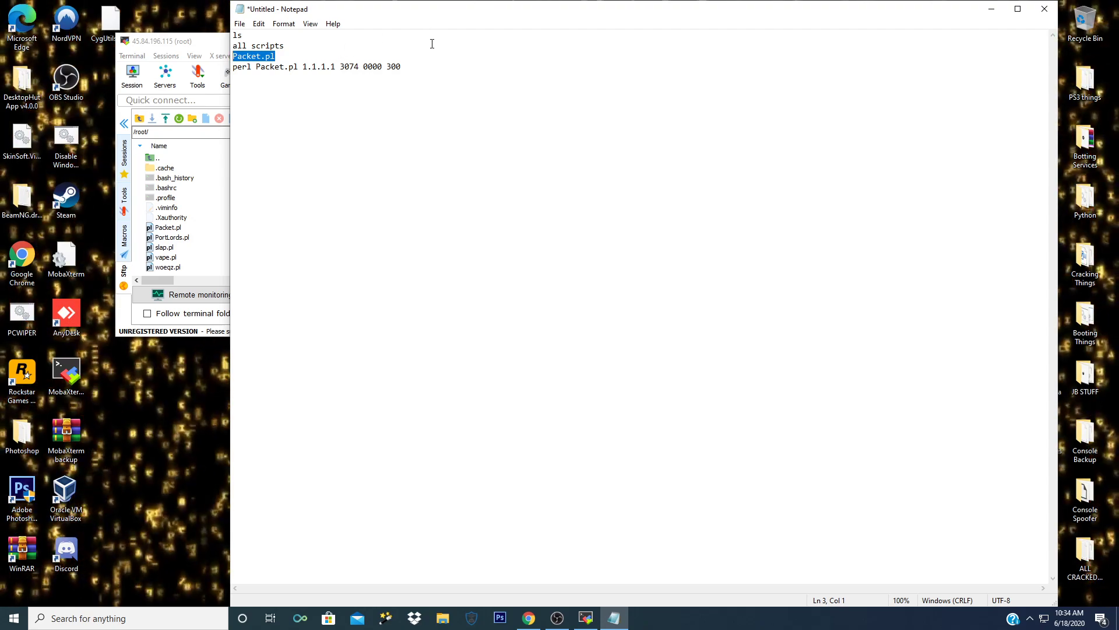
left_click(236, 57)
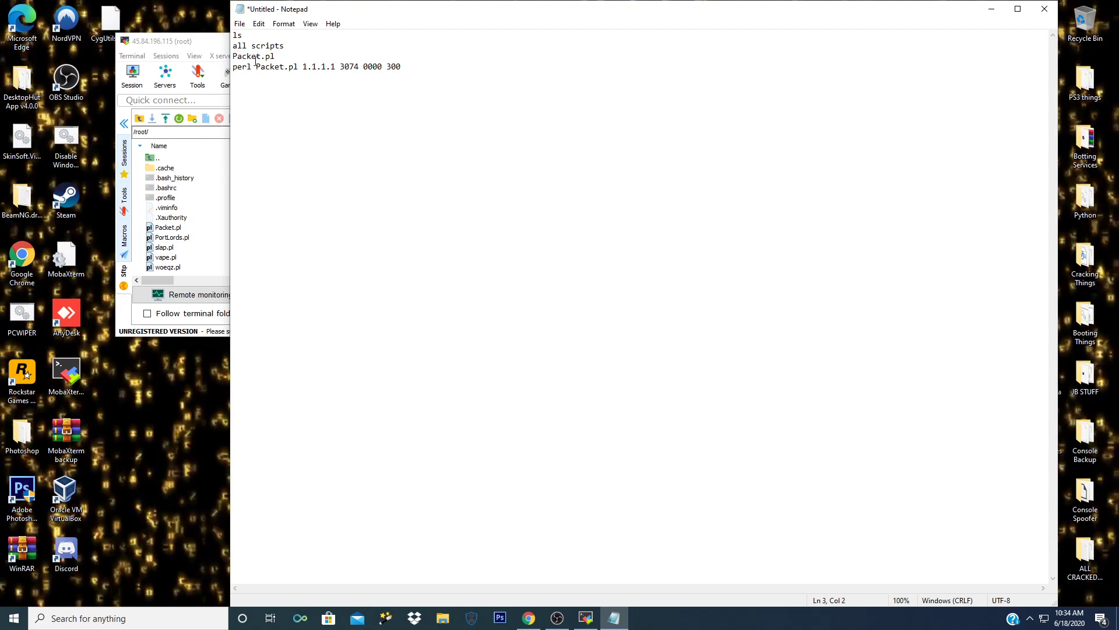
left_click_drag(234, 56, 275, 57)
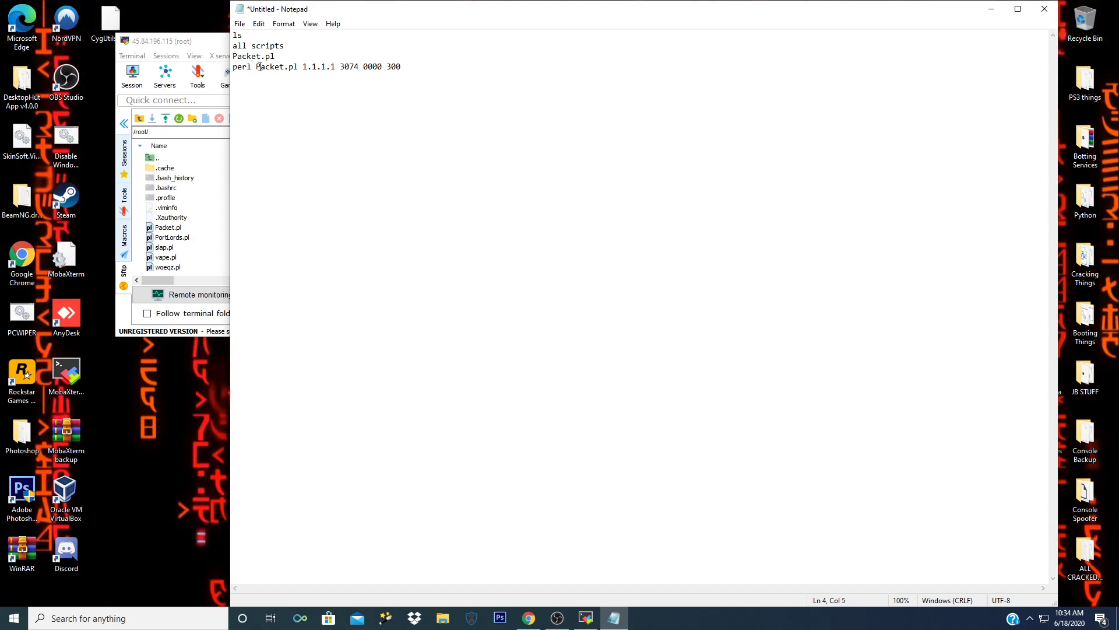
left_click_drag(256, 67, 286, 67)
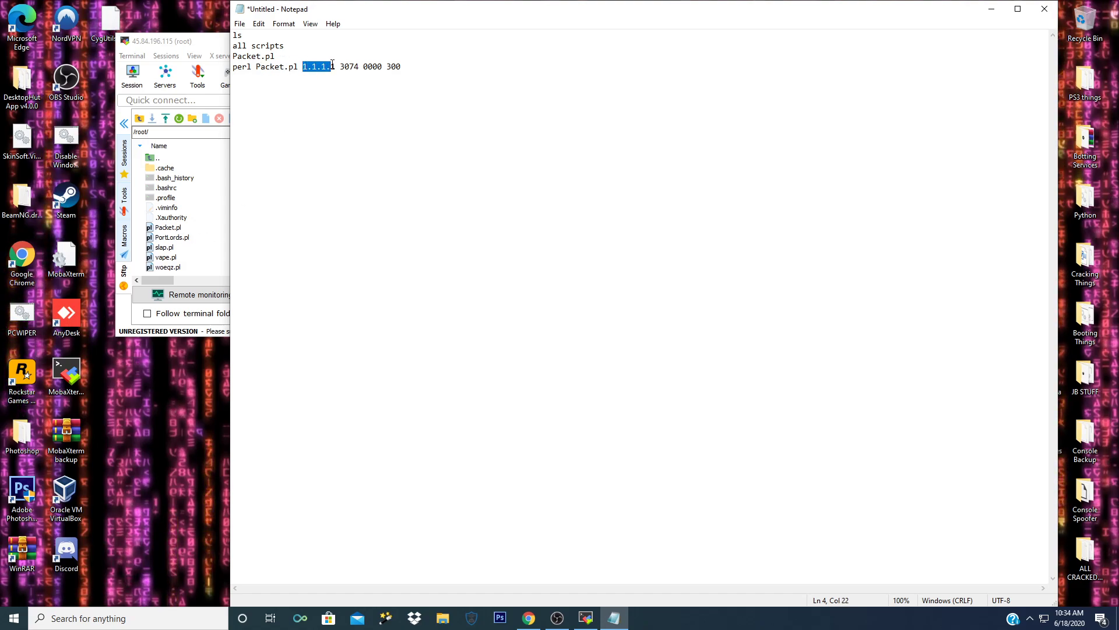
left_click_drag(334, 65, 336, 66)
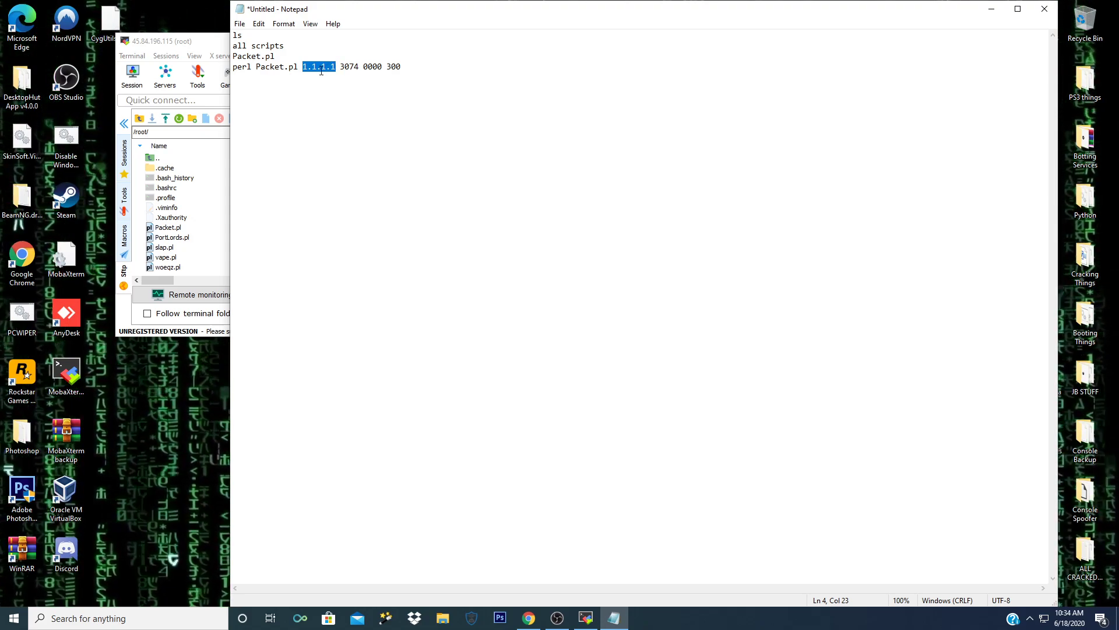
left_click(348, 66)
double_click(349, 66)
left_click(372, 67)
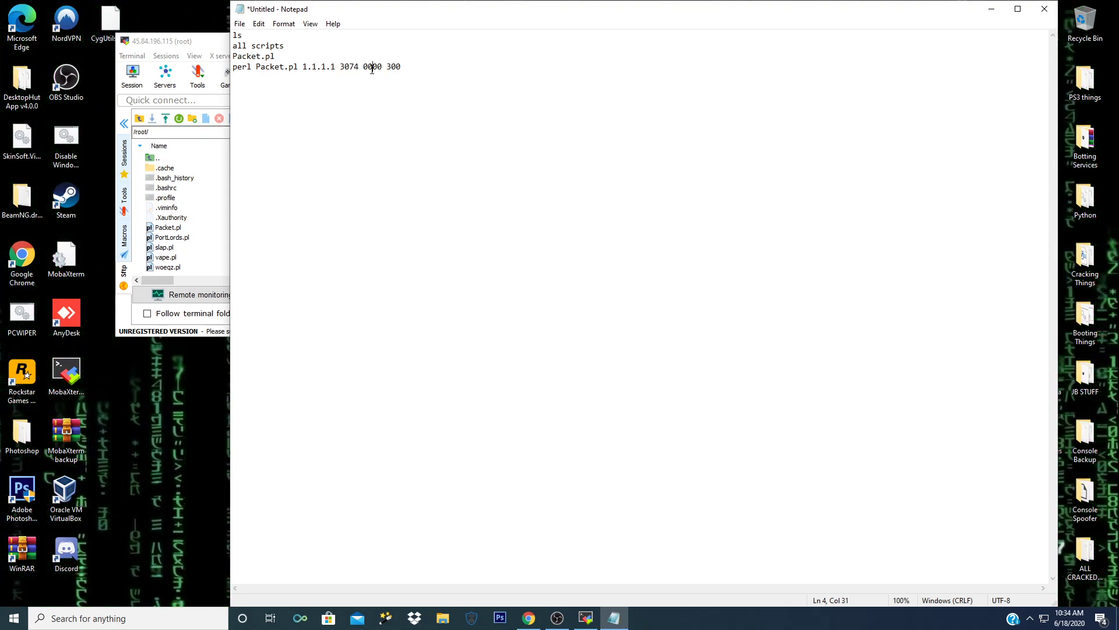
double_click(372, 67)
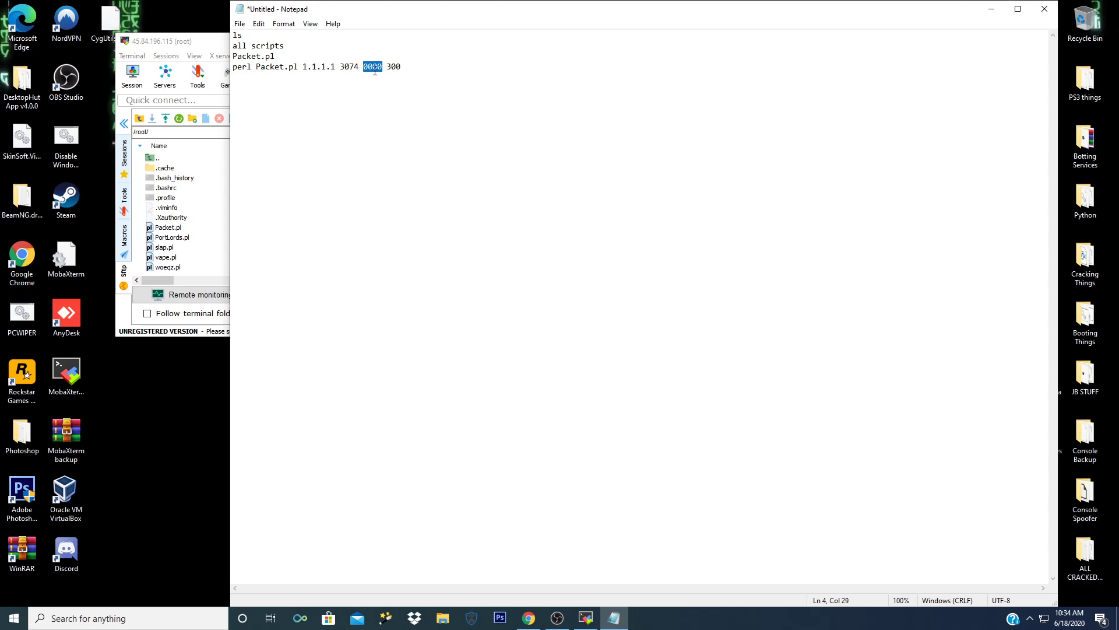
left_click_drag(396, 67, 401, 67)
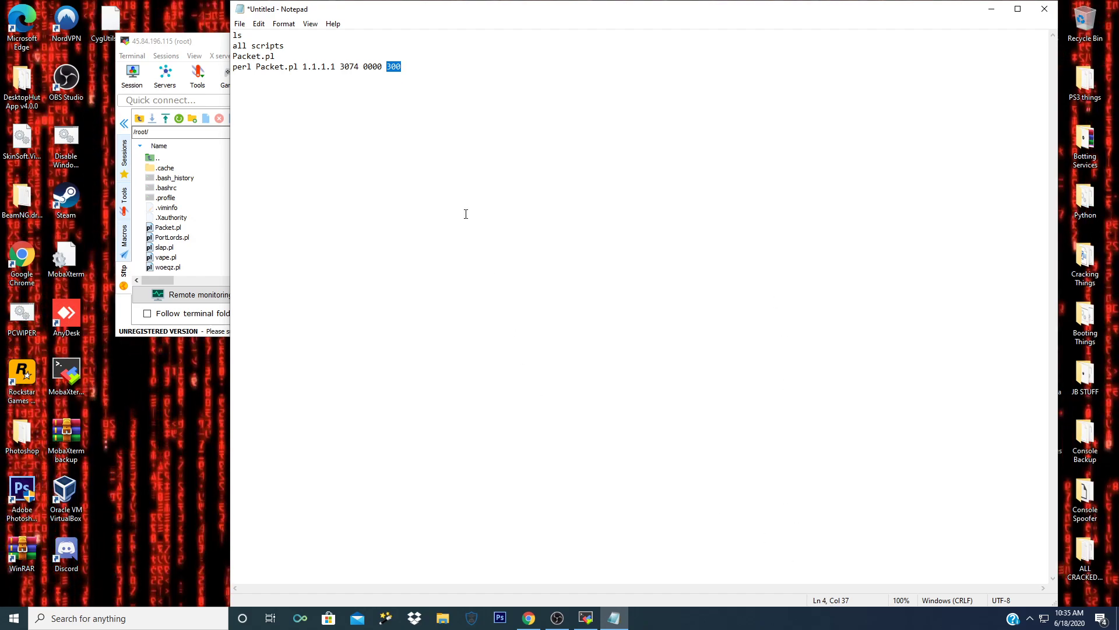
double_click(372, 67)
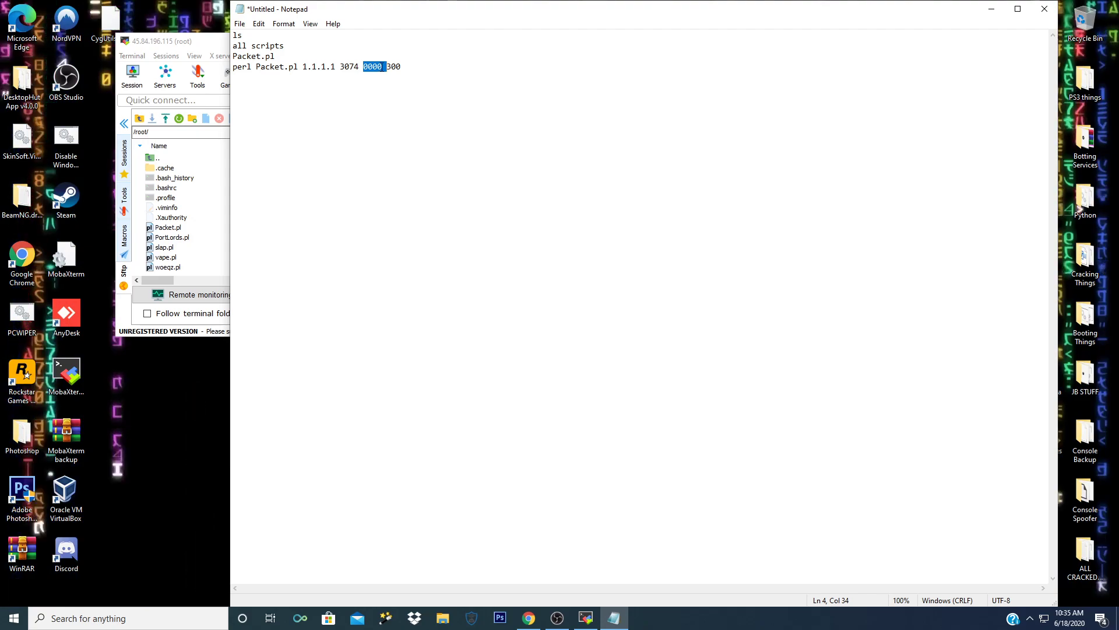
double_click(348, 66)
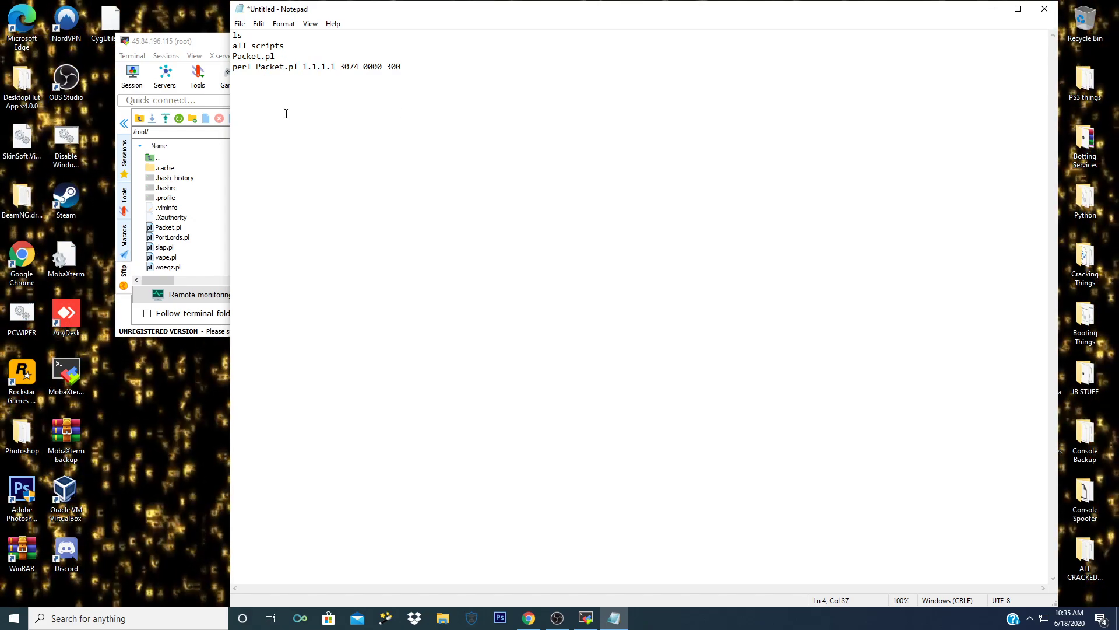
left_click(405, 67)
key("shift+Home")
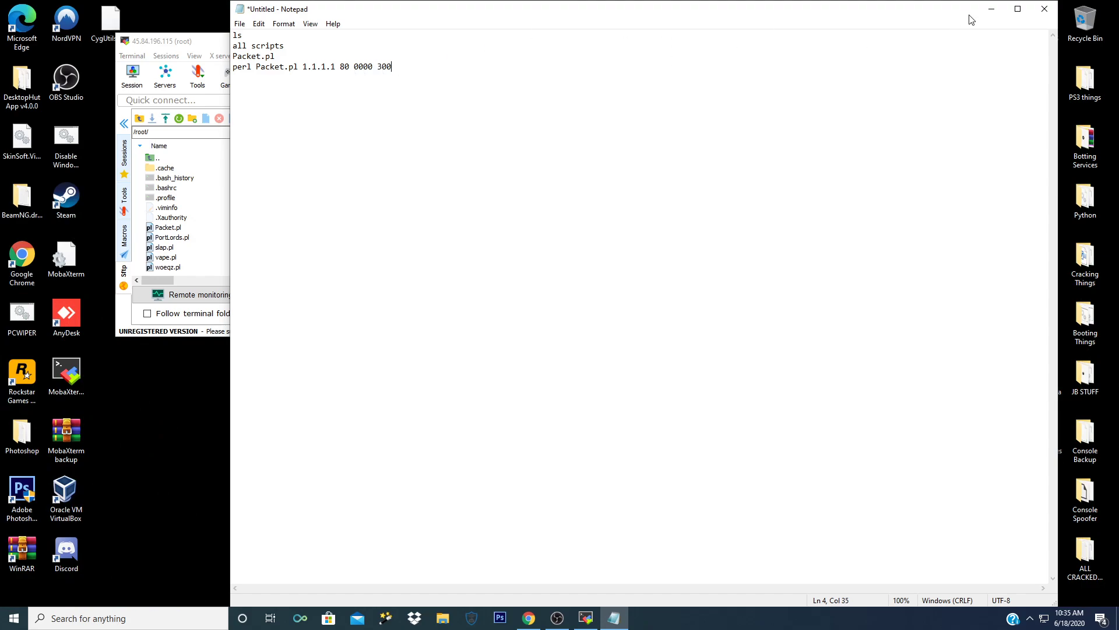
Step: Minimize Notepad to bring MobaXterm's root SSH session back to the front
left_click(991, 9)
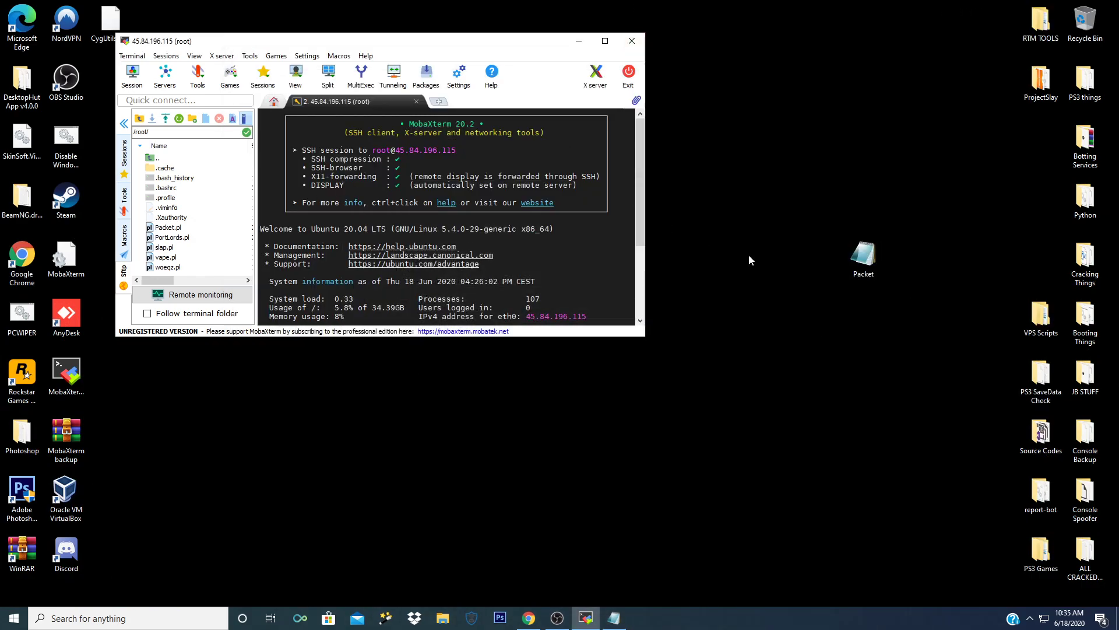